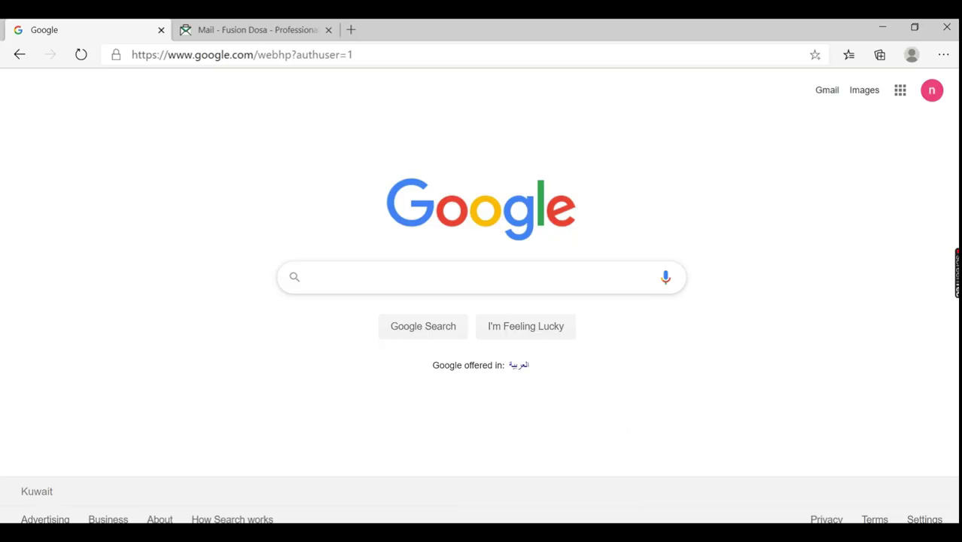
Step: Return to the PowerPoint deck, now on the fifth slide titled DEMO
left_click(543, 482)
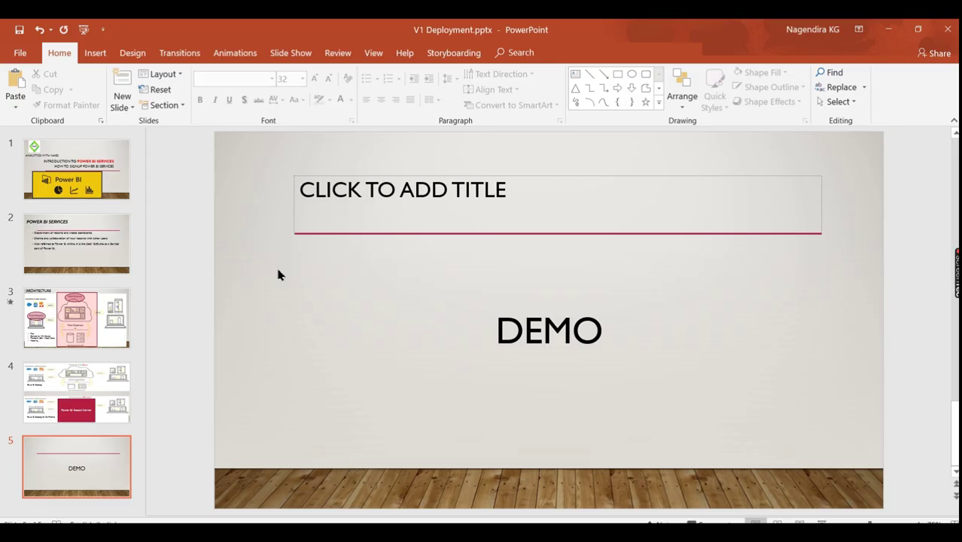
left_click(344, 190)
type("WOR")
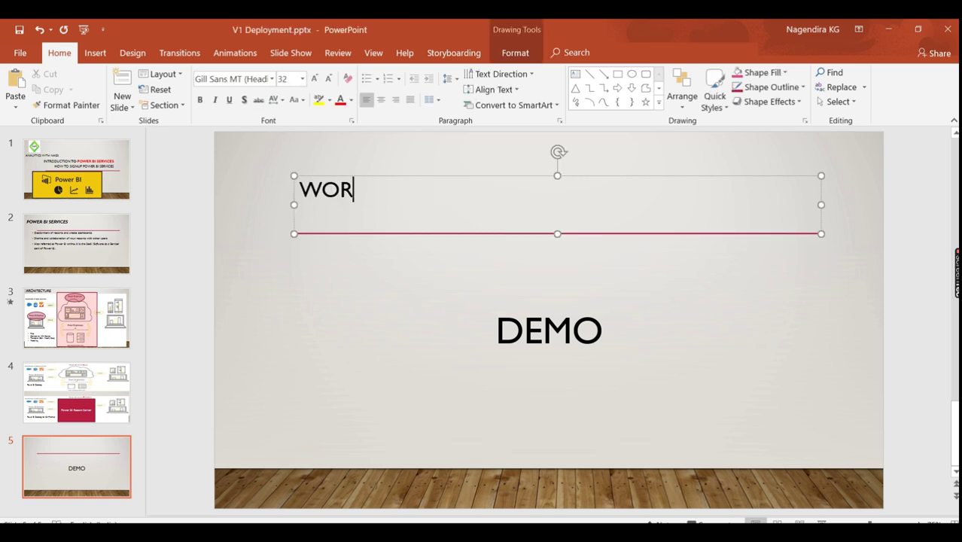
type("K OR SCH")
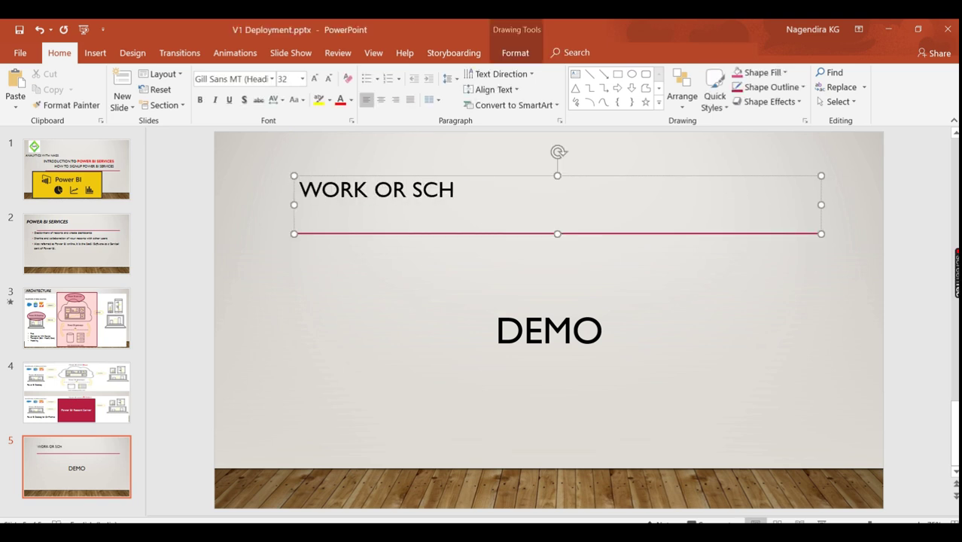
type("OOL")
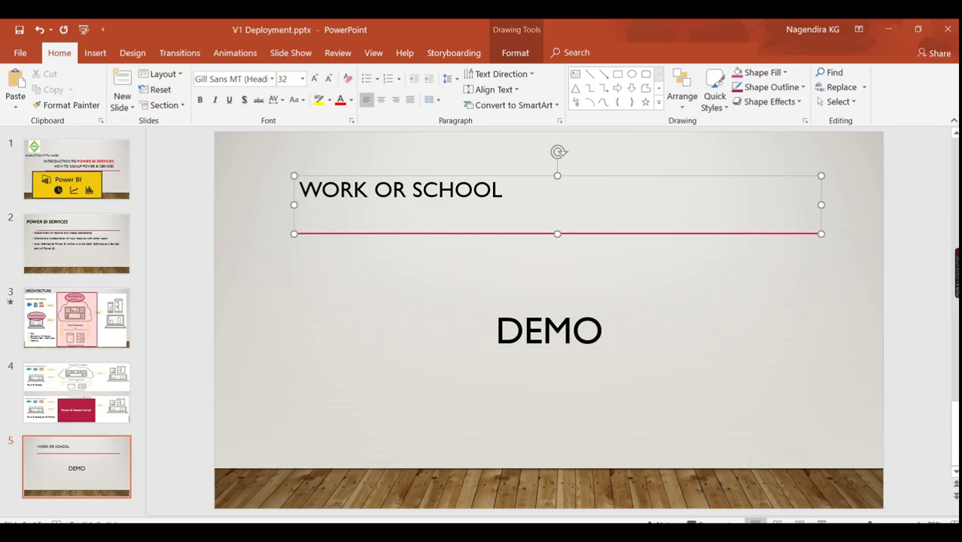
key("Return")
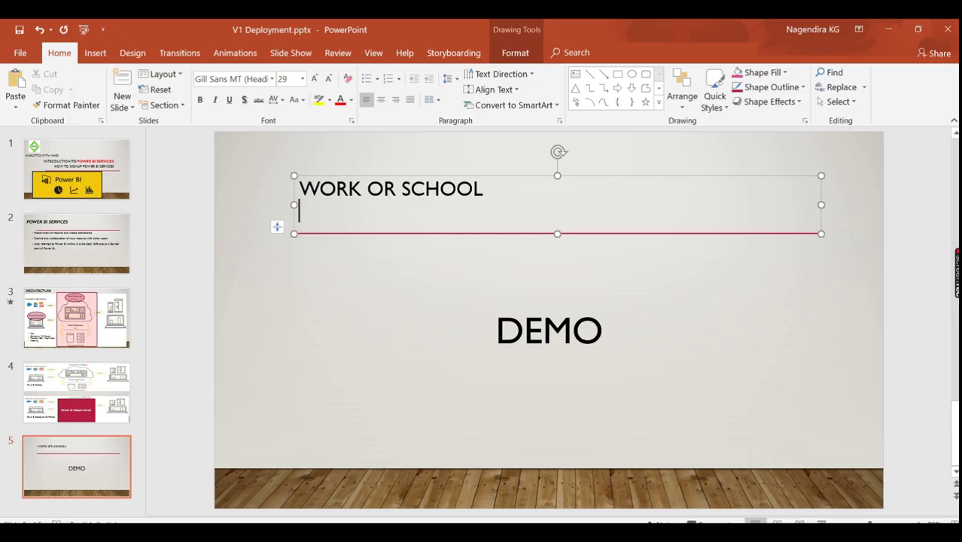
type("@COM")
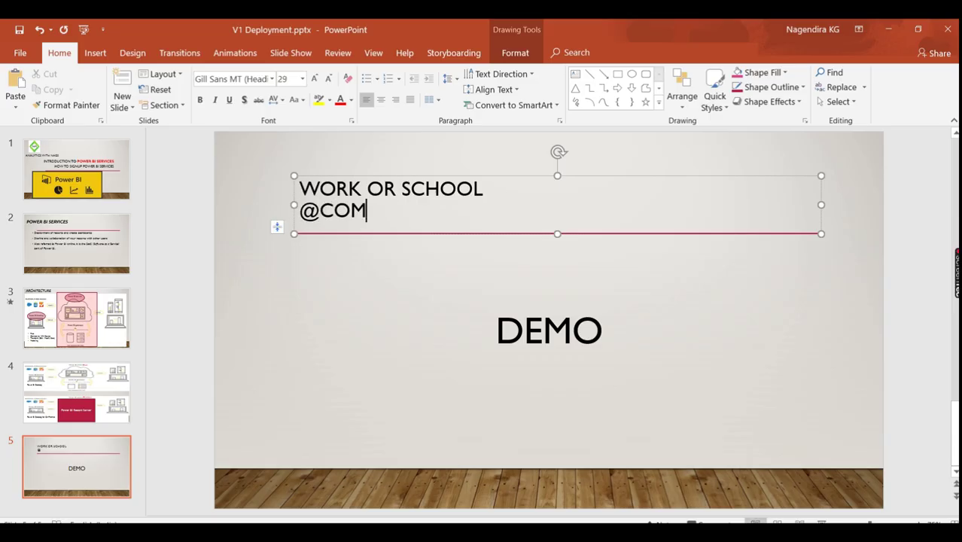
type("PANY")
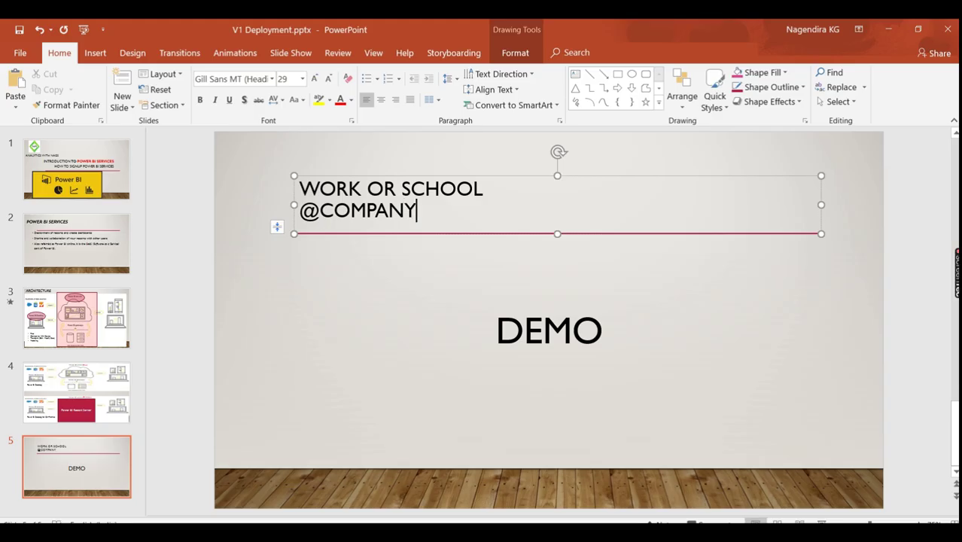
type("NAME.COM")
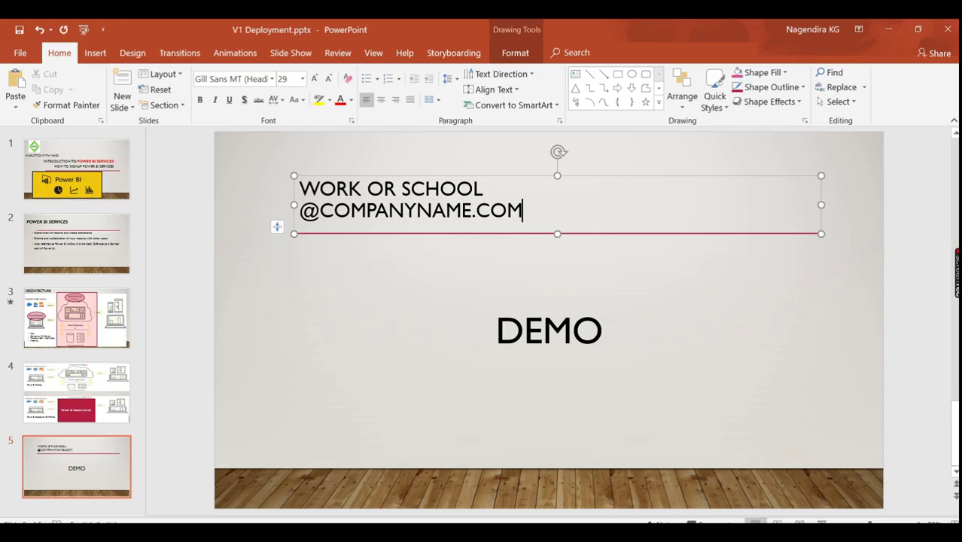
type(" GMAIL ")
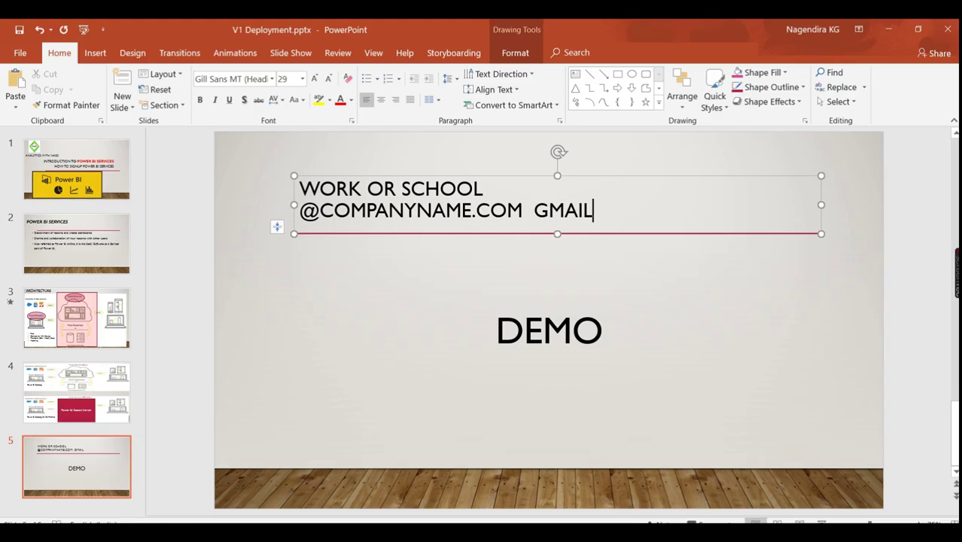
type("/ H")
key("BackSpace")
type("YAHOO")
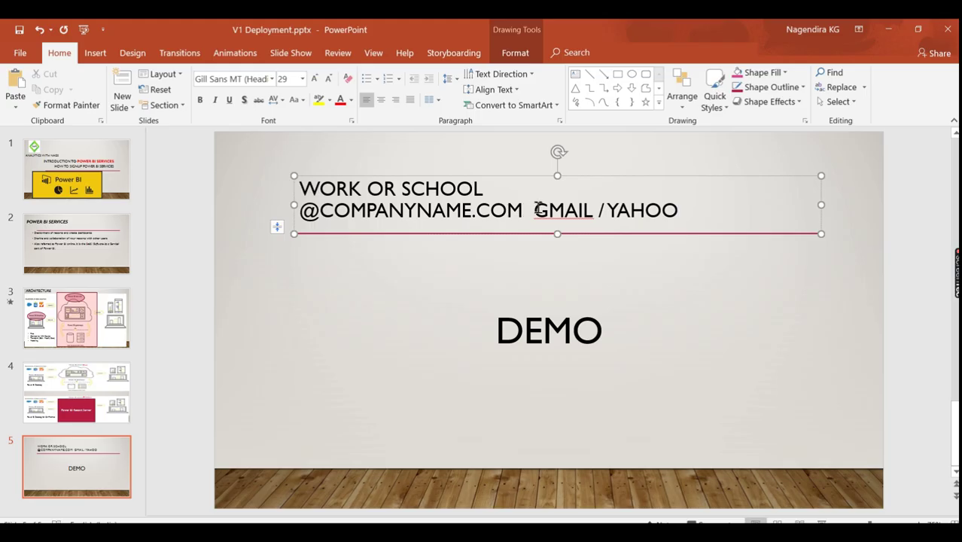
Step: Delete the 'GMAIL / YAHOO' wording and insert 'INFO' before the @ sign
left_click_drag(534, 210, 680, 220)
key("Delete")
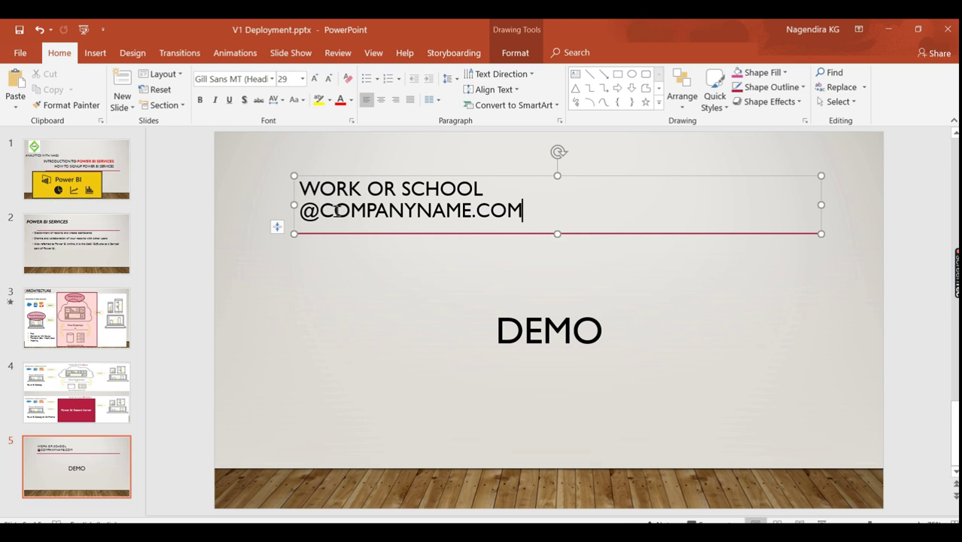
left_click_drag(323, 212, 529, 224)
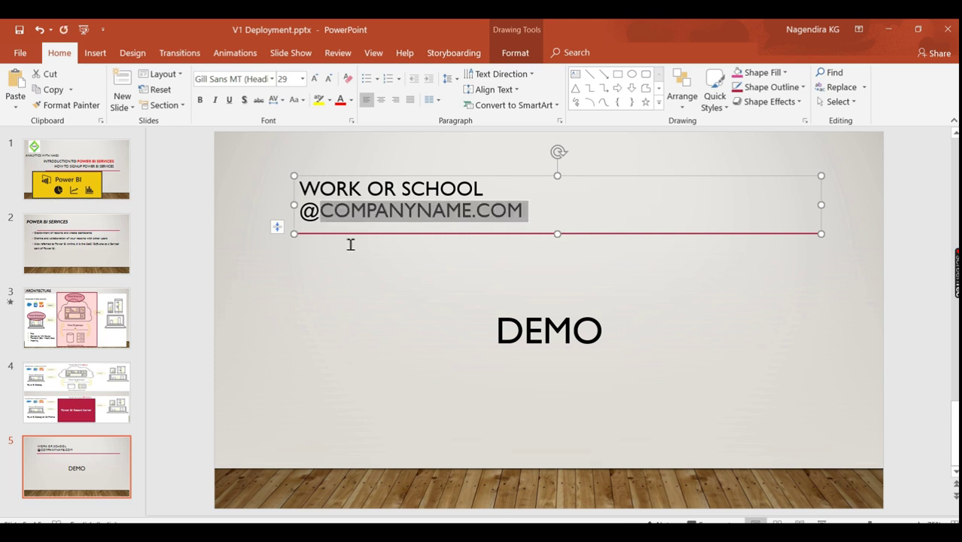
left_click(300, 211)
type("IN")
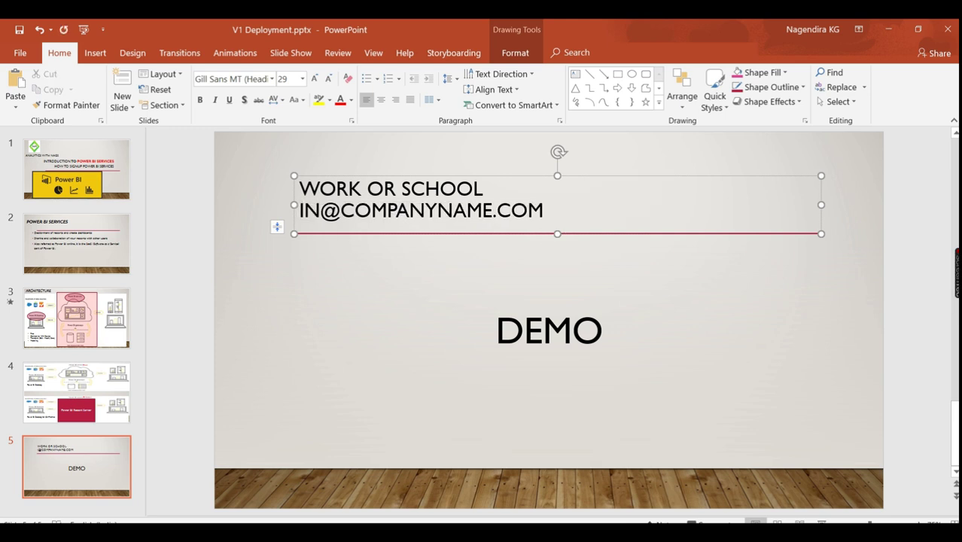
type("FO")
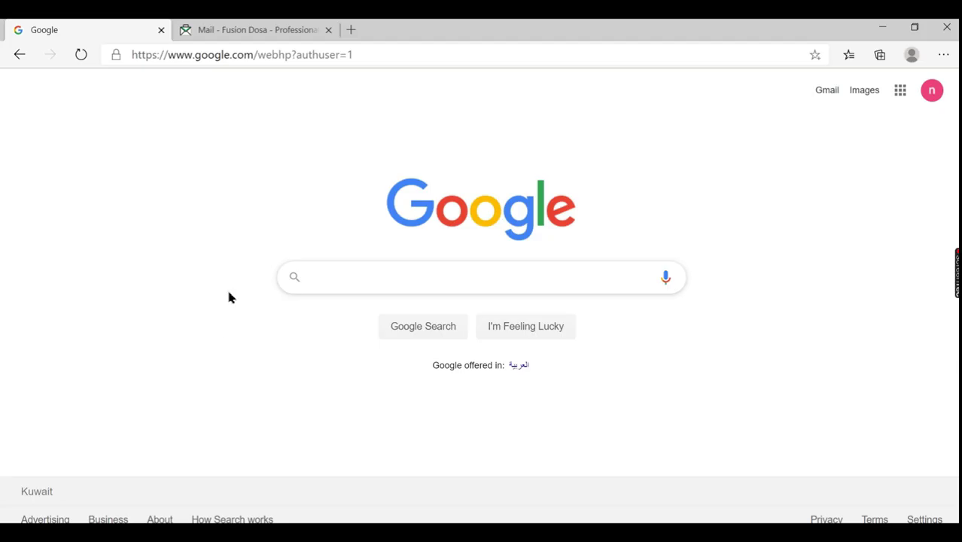
Step: Search Google for 'power bi sign in'
left_click(339, 279)
type("powe")
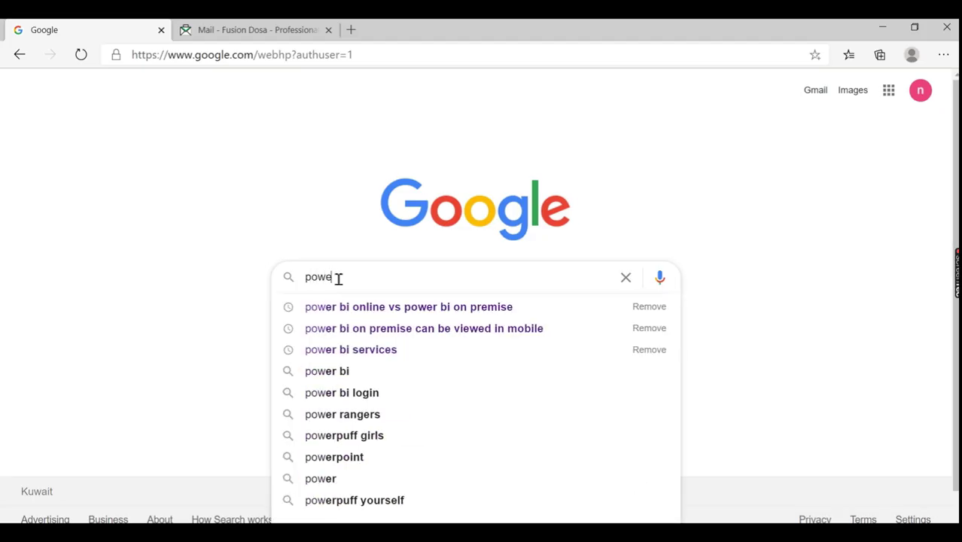
type("r bi")
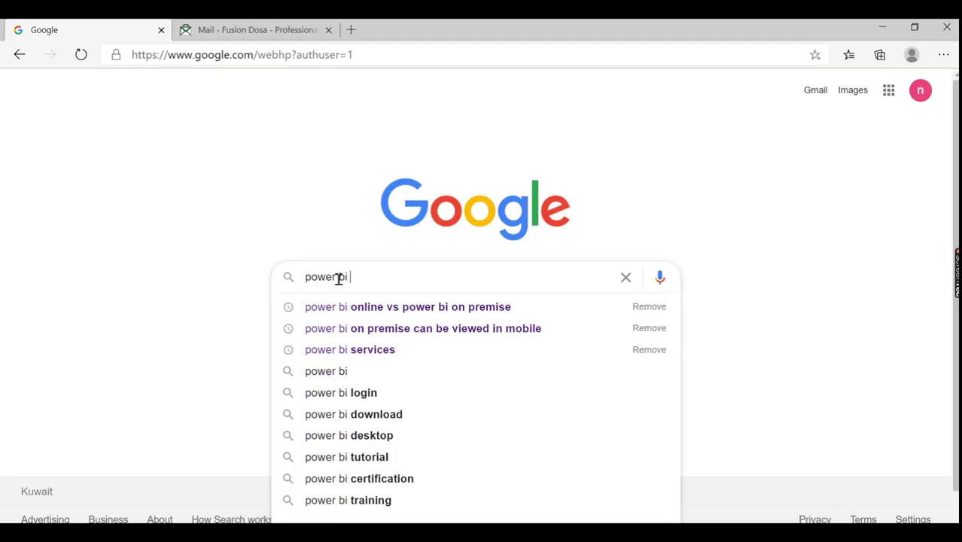
type(" sign i")
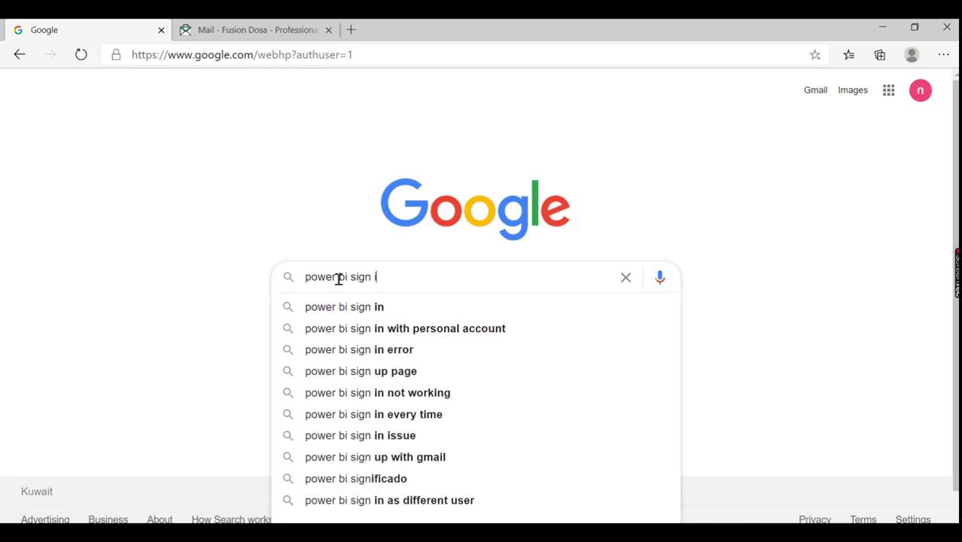
type("n")
key("Return")
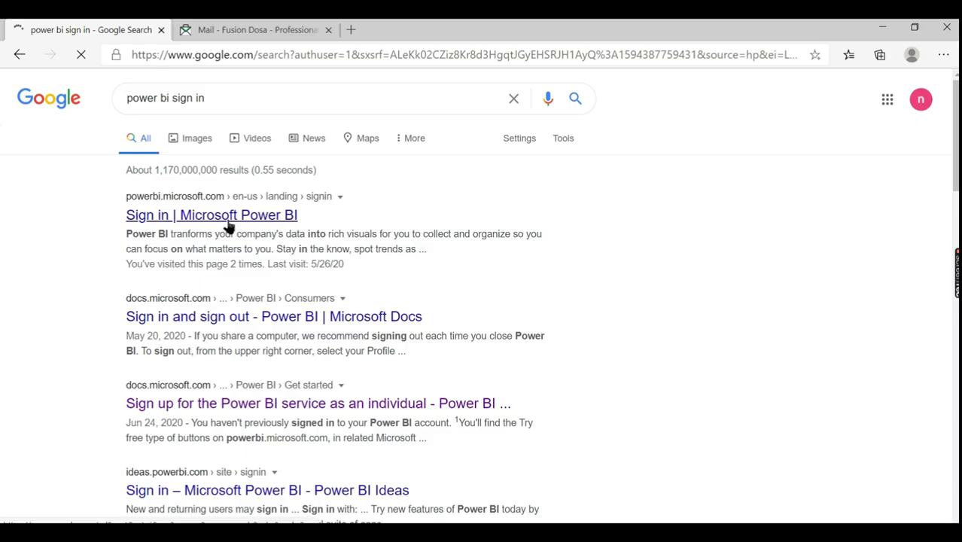
Step: Open the 'Sign in | Microsoft Power BI' result and scroll to 'Sign up and get started today'
left_click(228, 218)
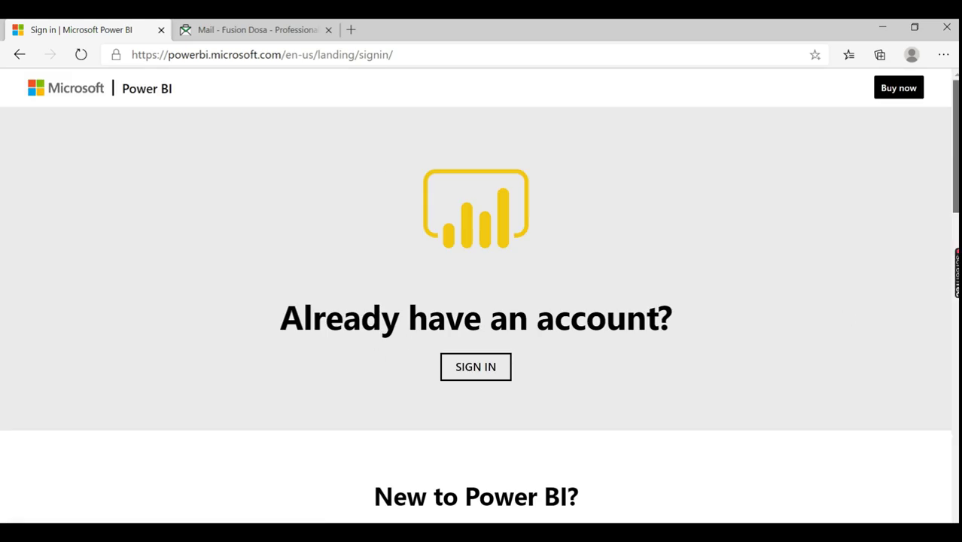
scroll(476, 301, "down", 4)
scroll(476, 301, "up", 4)
scroll(476, 301, "down", 6)
scroll(476, 301, "down", 4)
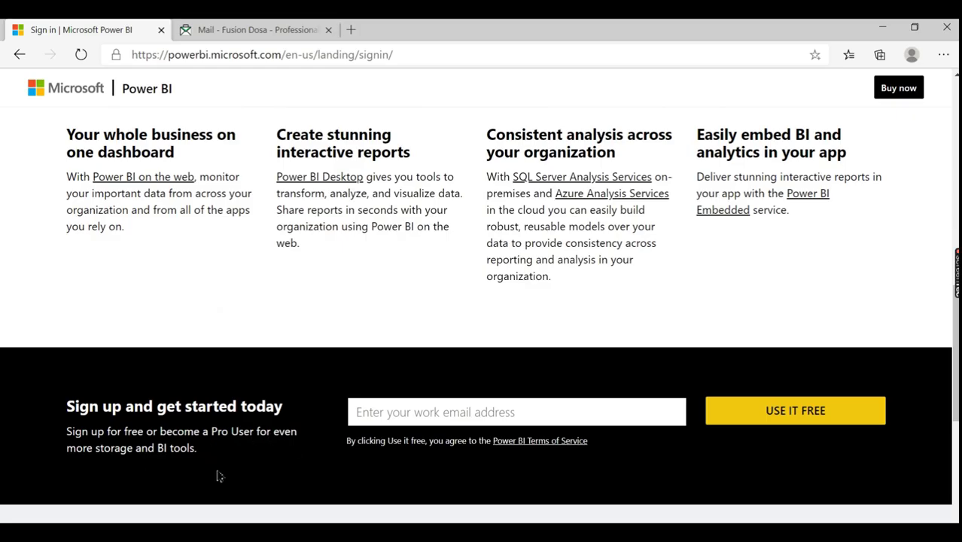
Step: Use the suggested work email, pick India (+91) as country code, and enter the phone number
left_click(383, 417)
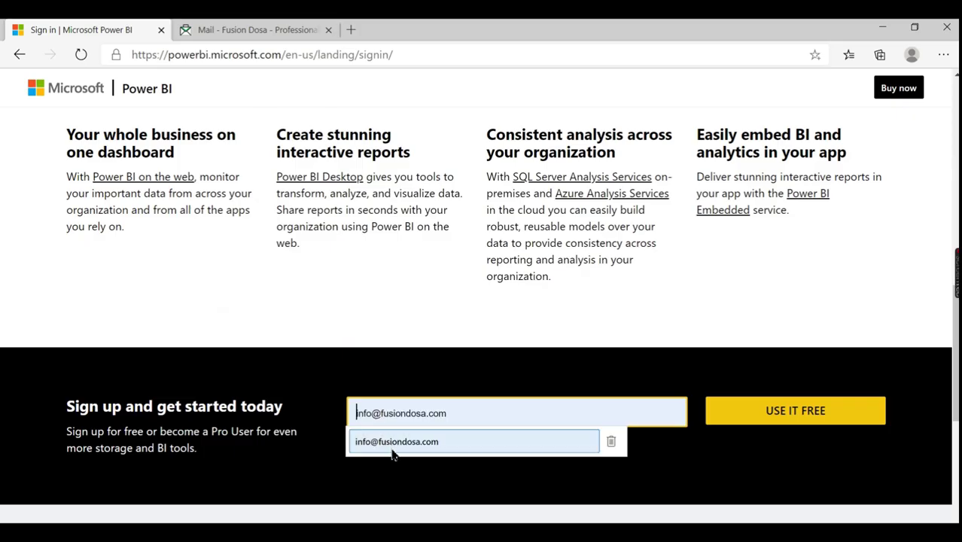
left_click(393, 445)
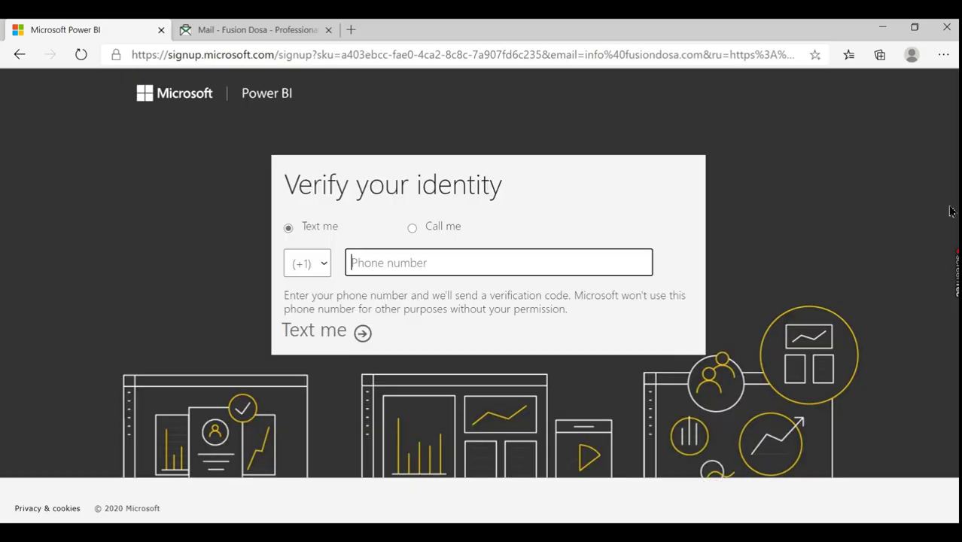
left_click(322, 264)
left_click(322, 264)
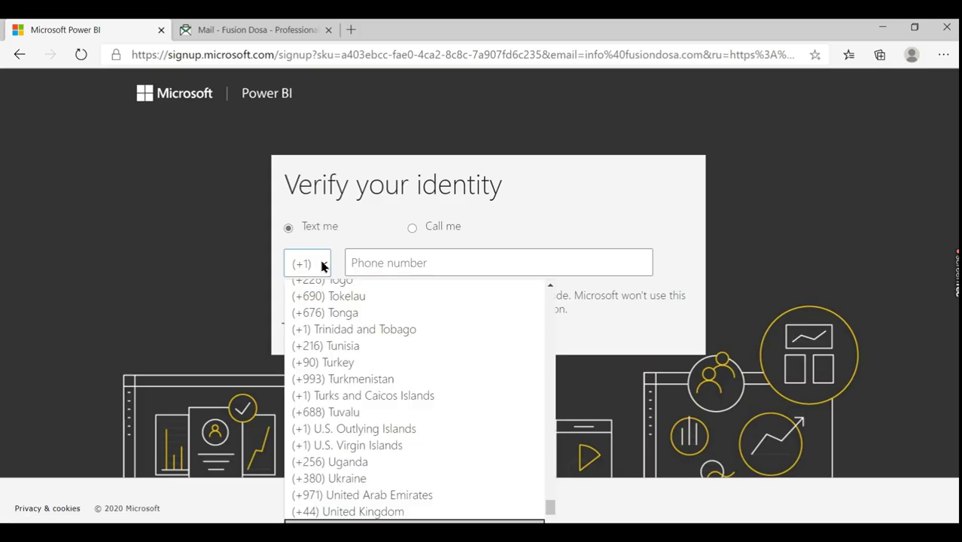
key("Down")
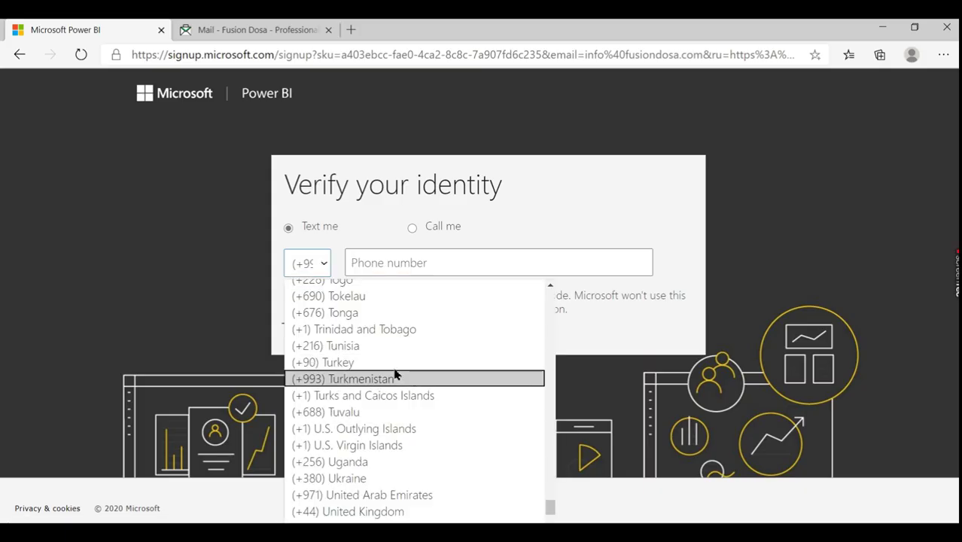
key("Down")
key("Down")
key("Down")
key("Down")
key("Down")
key("Down")
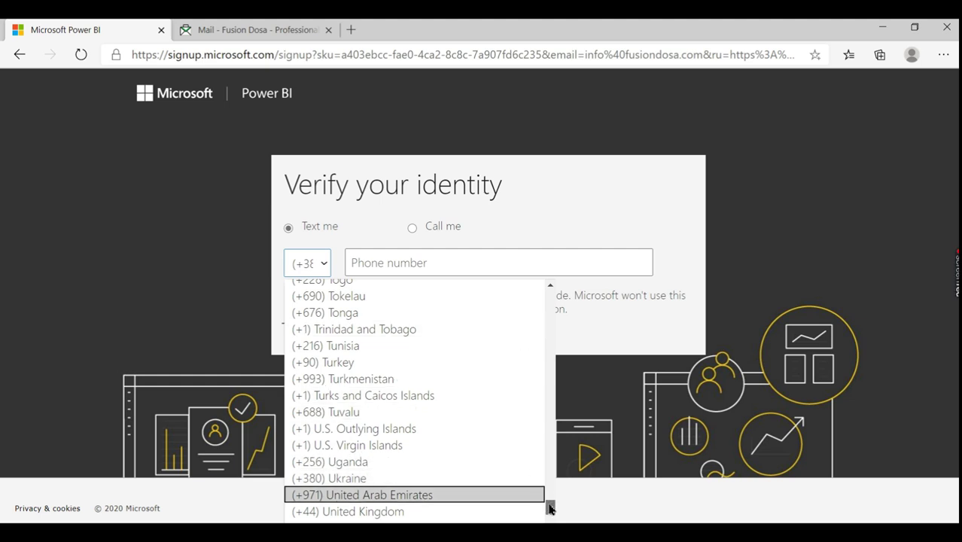
left_click_drag(550, 509, 546, 389)
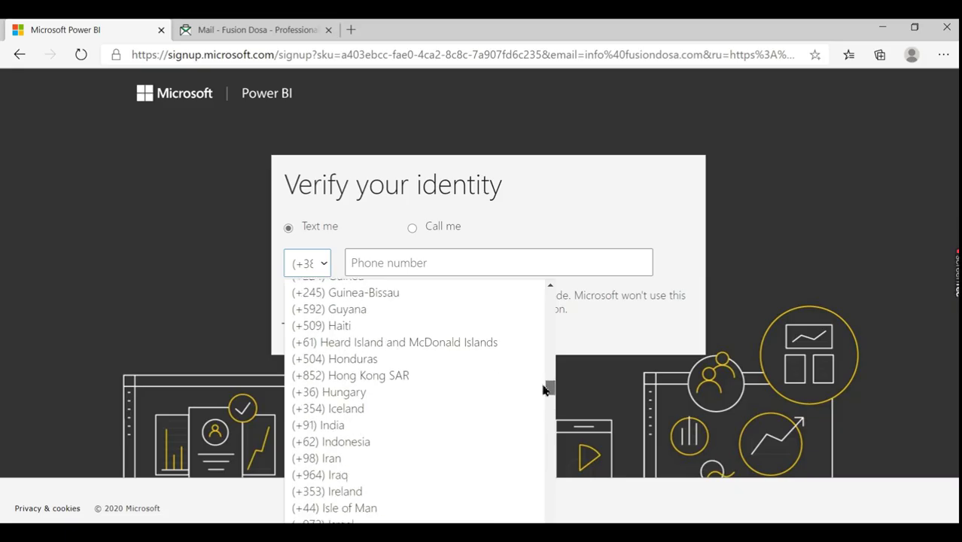
left_click(350, 425)
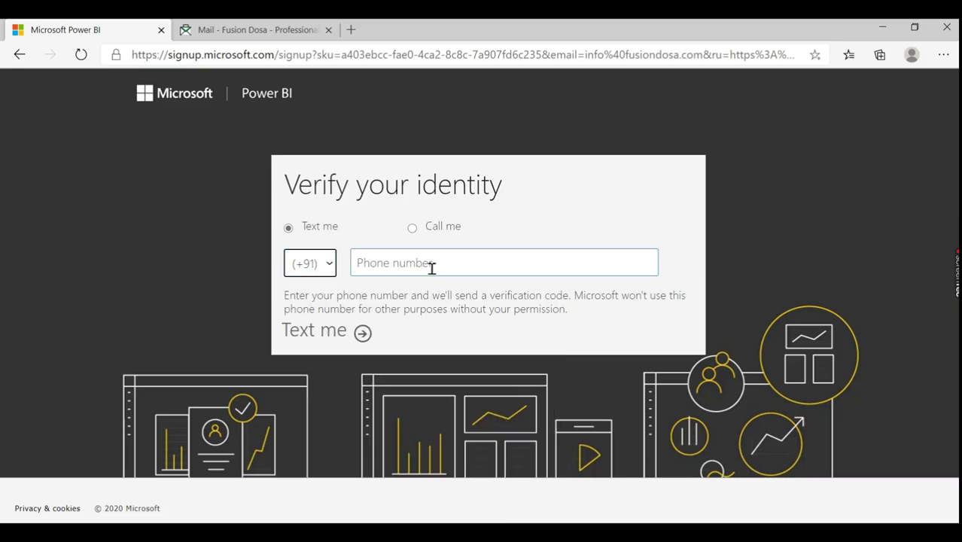
left_click(432, 268)
type("953")
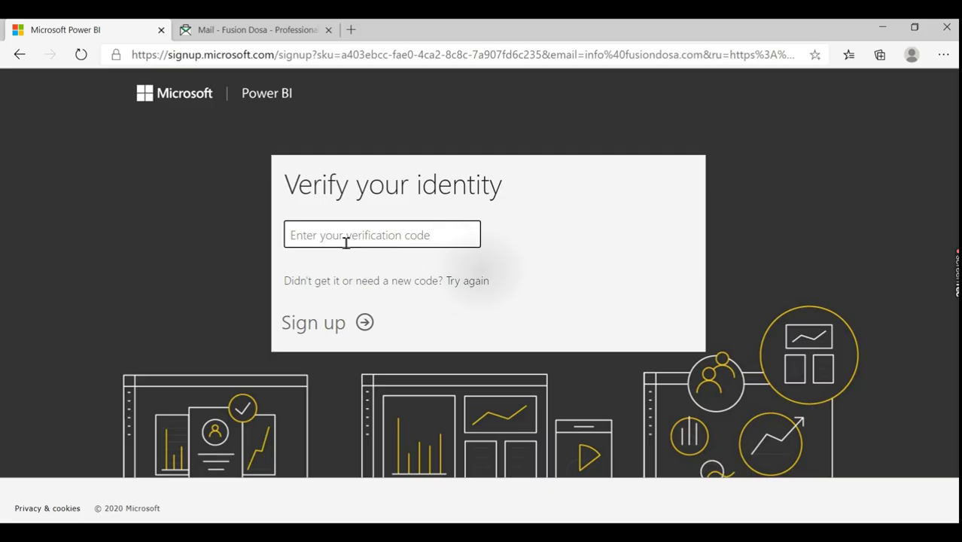
type("691")
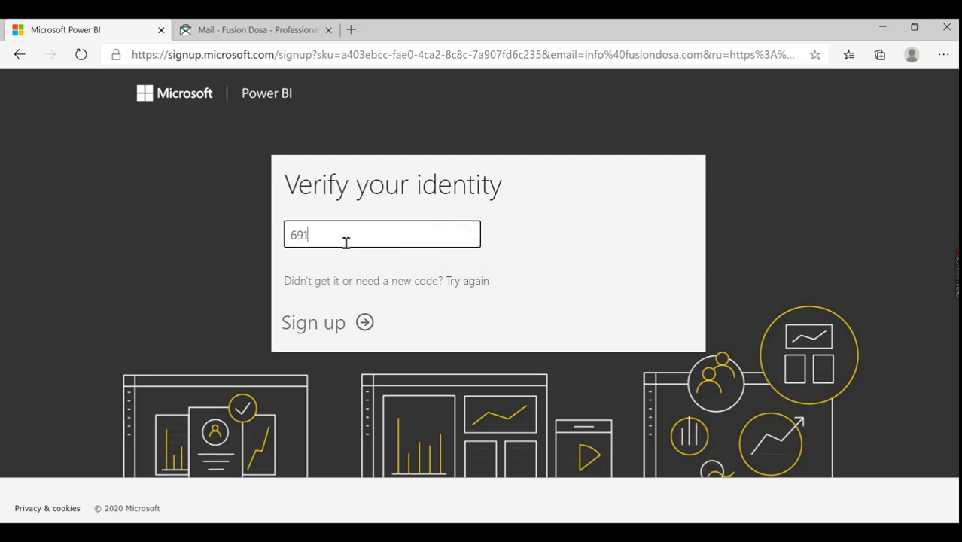
type("85")
left_click(364, 324)
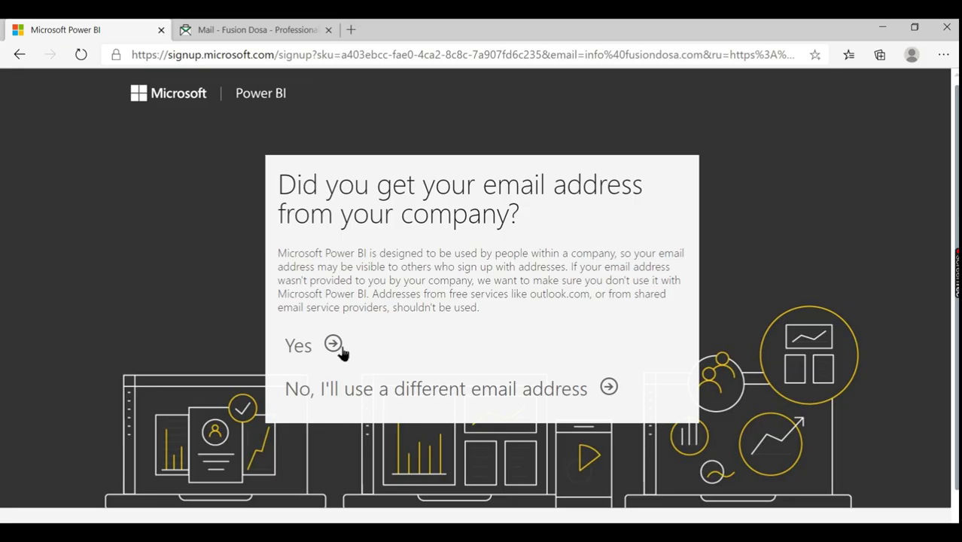
left_click(336, 346)
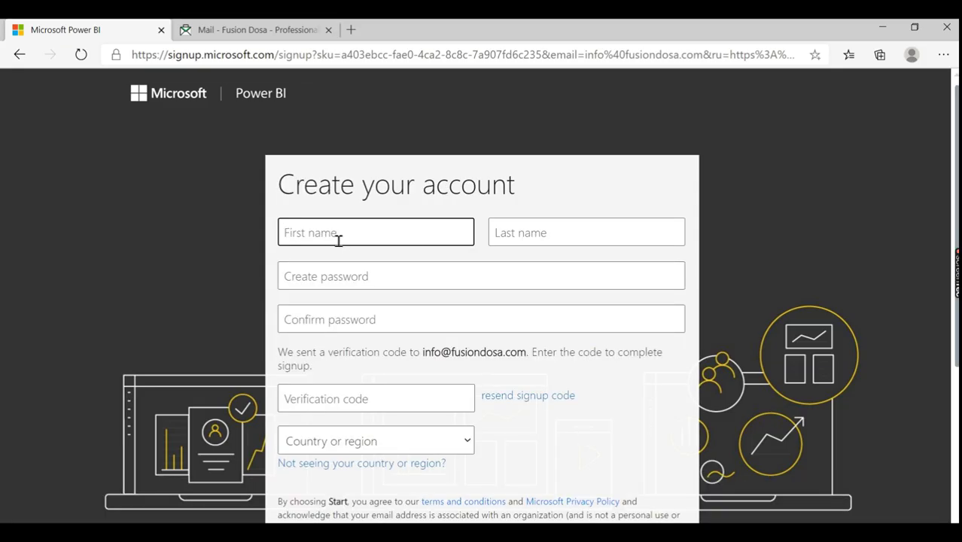
Step: Enter first name 'Naga' and last name 'kg' on the Create your account form
type("Nage")
key("BackSpace")
type("a")
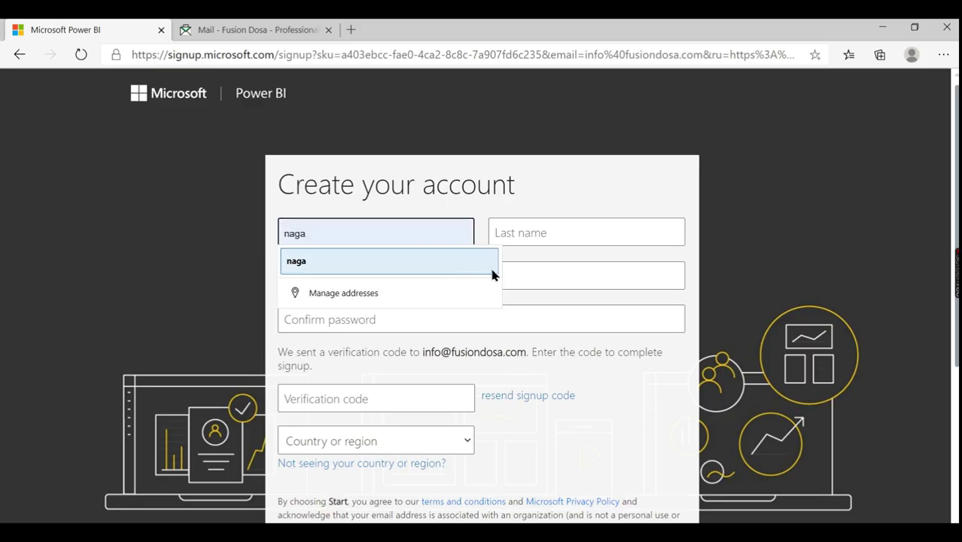
left_click(531, 226)
type("kg")
Step: Fill in Create password and Confirm password, retyping the mistyped confirmation
key("Tab")
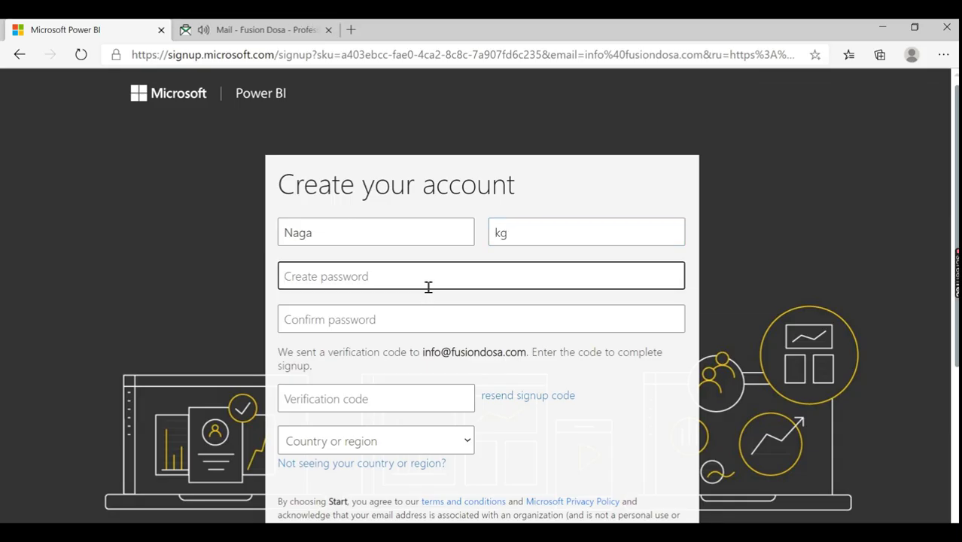
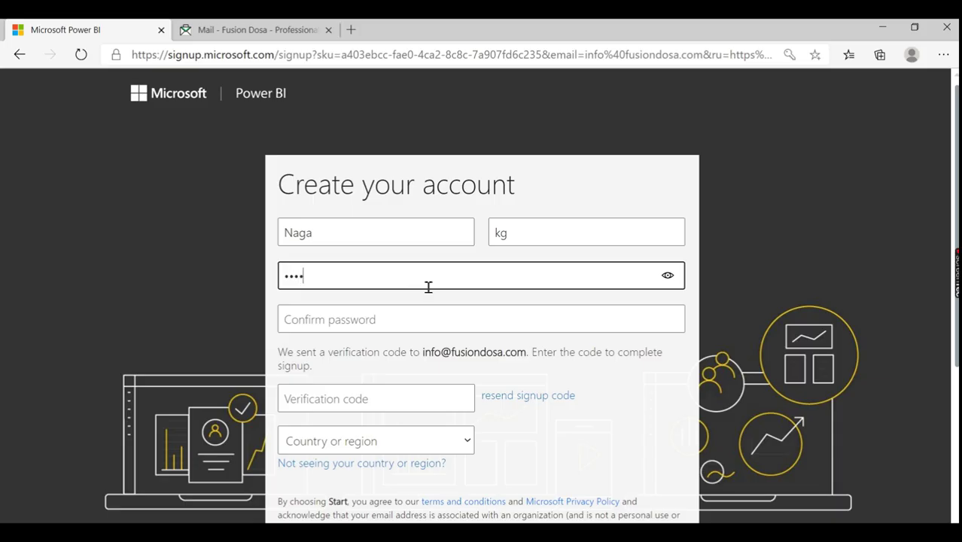
key("Tab")
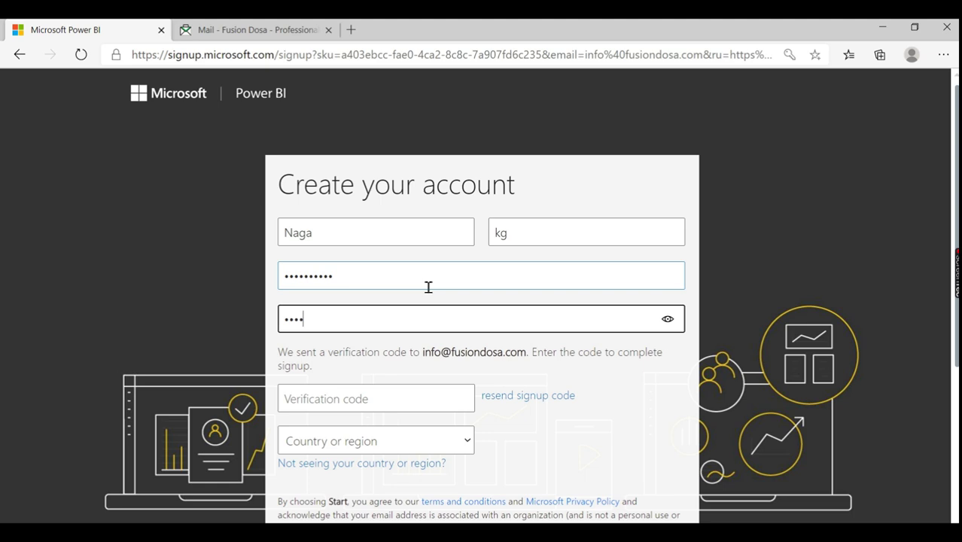
double_click(371, 319)
key("BackSpace")
scroll(482, 301, "down", 1)
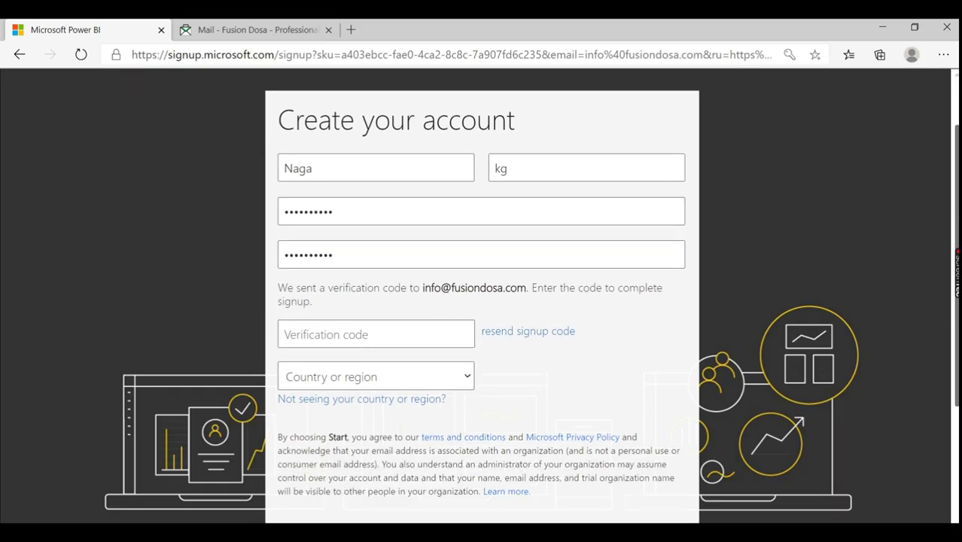
scroll(333, 309, "down", 1)
left_click(340, 296)
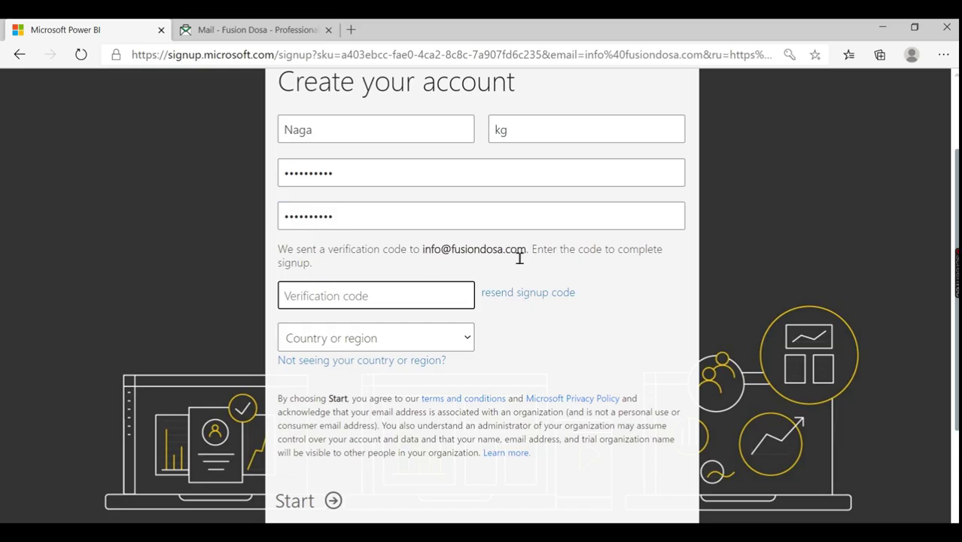
left_click(298, 31)
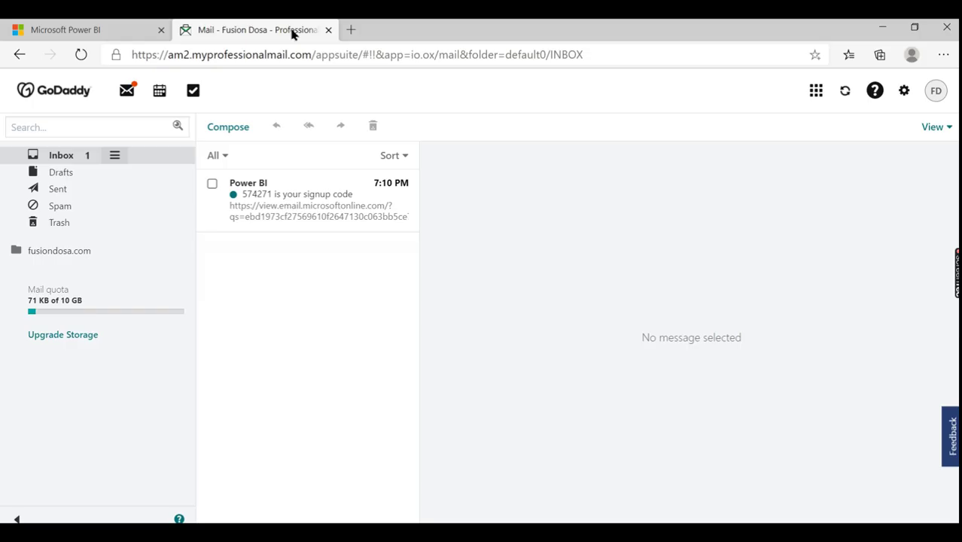
left_click(275, 202)
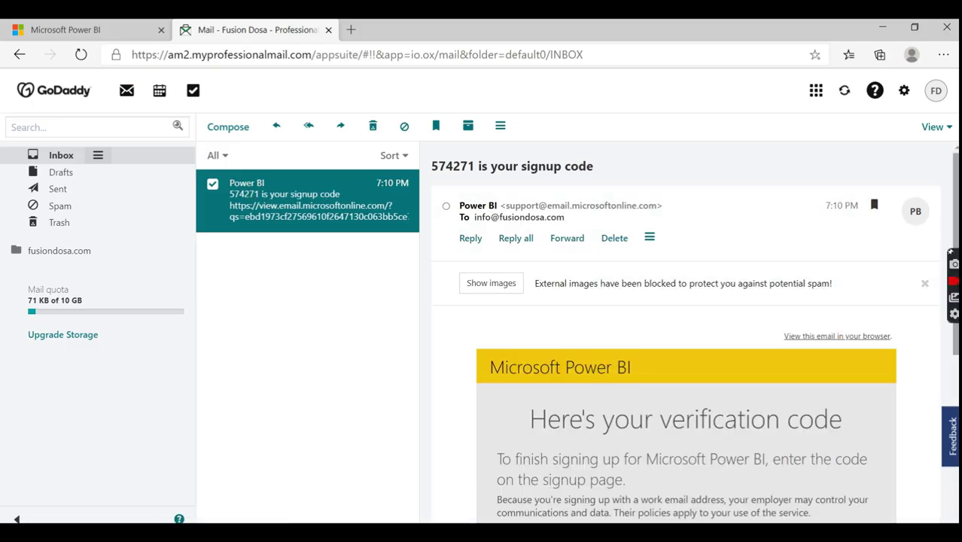
scroll(594, 316, "down", 2)
scroll(595, 316, "down", 1)
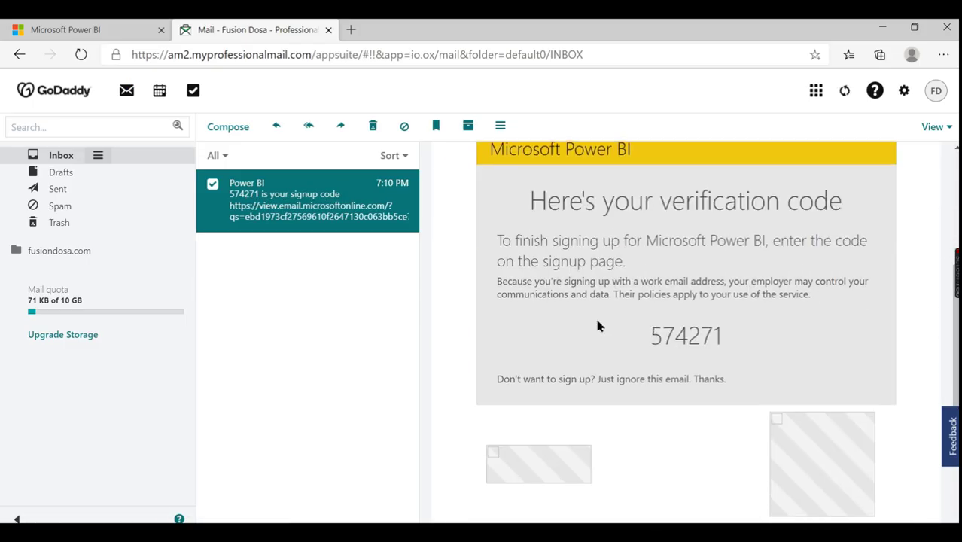
double_click(666, 339)
key("ctrl+c")
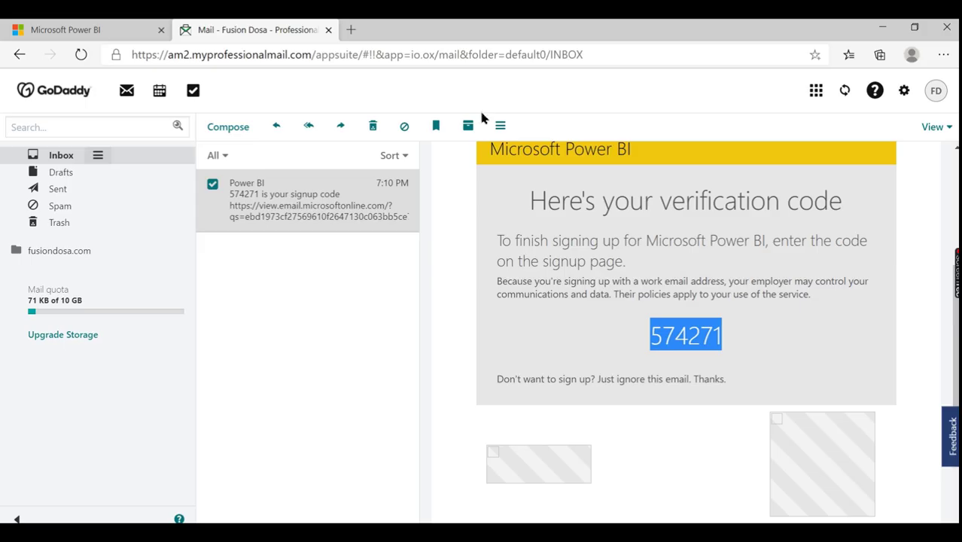
left_click(111, 29)
left_click(380, 305)
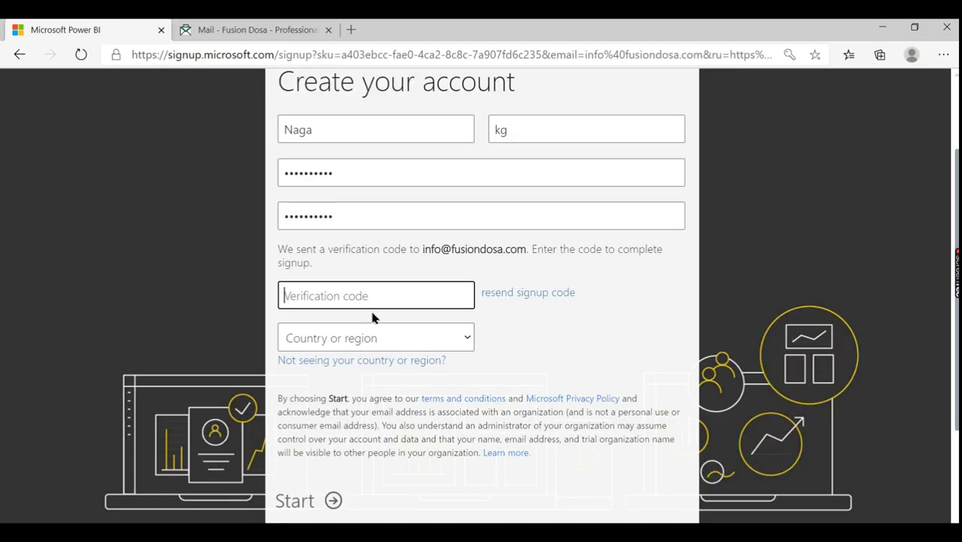
key("ctrl+v")
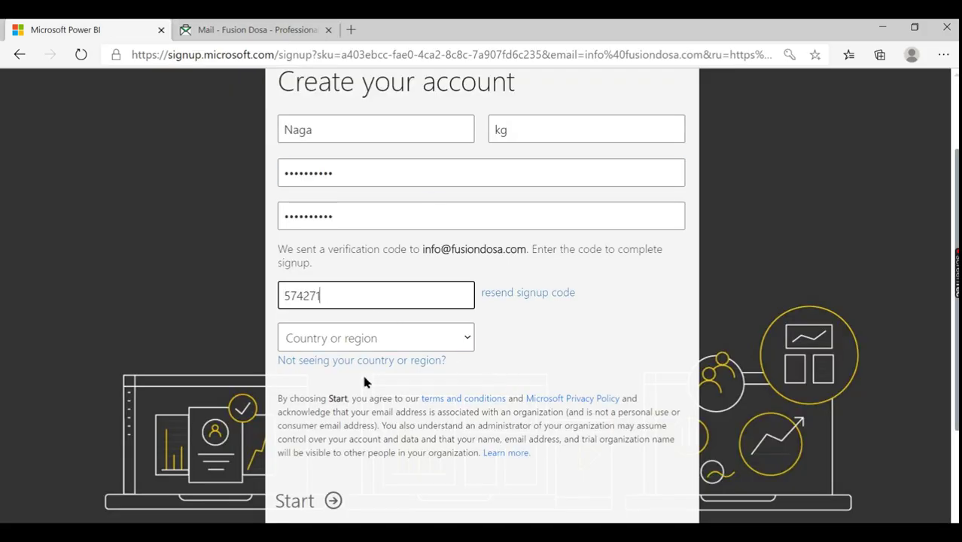
left_click(398, 343)
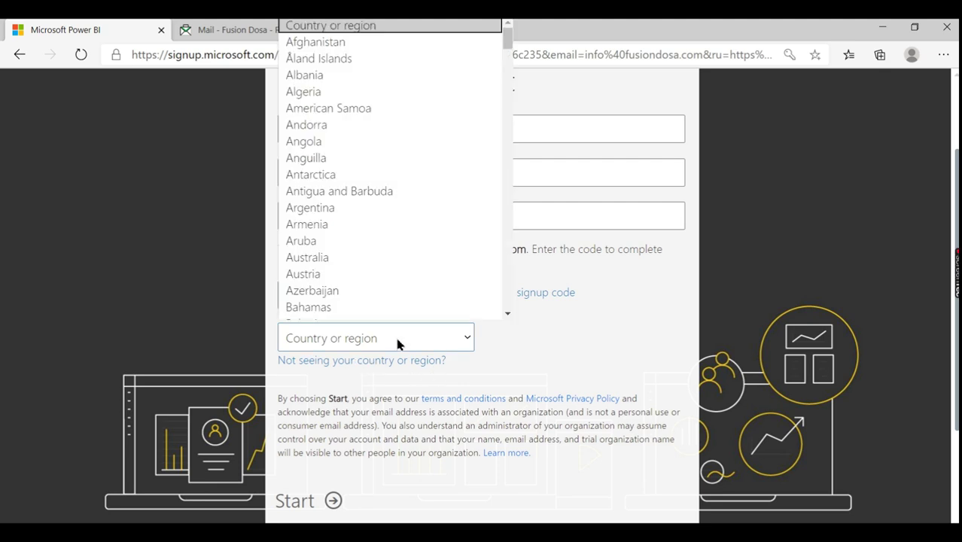
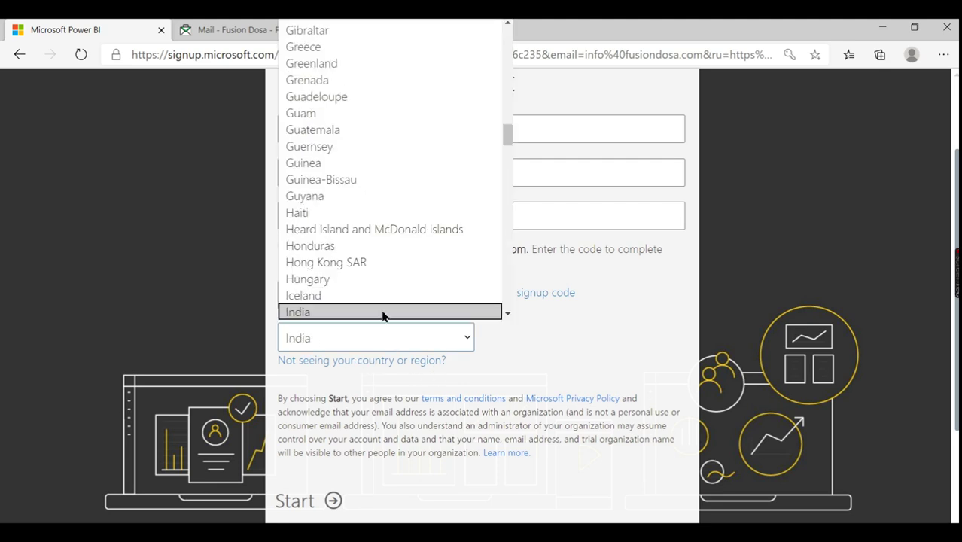
left_click(383, 313)
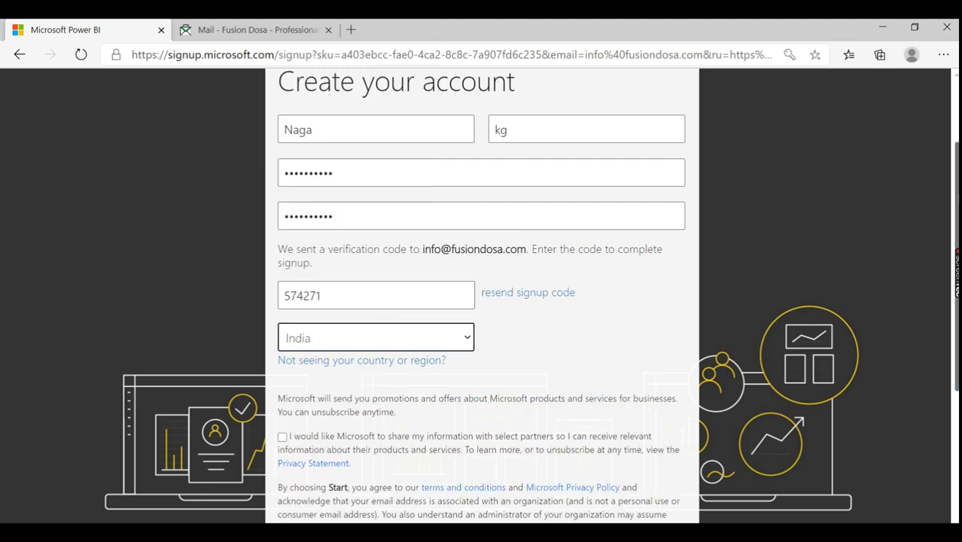
Step: Tick the partner information-sharing checkbox and submit the signup with Start
scroll(327, 354, "down", 1)
scroll(326, 354, "down", 2)
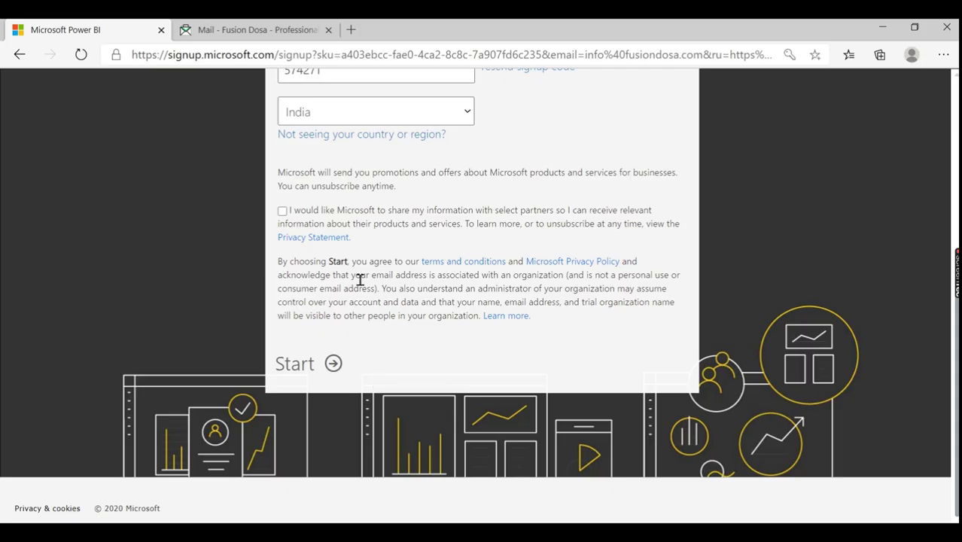
left_click(282, 211)
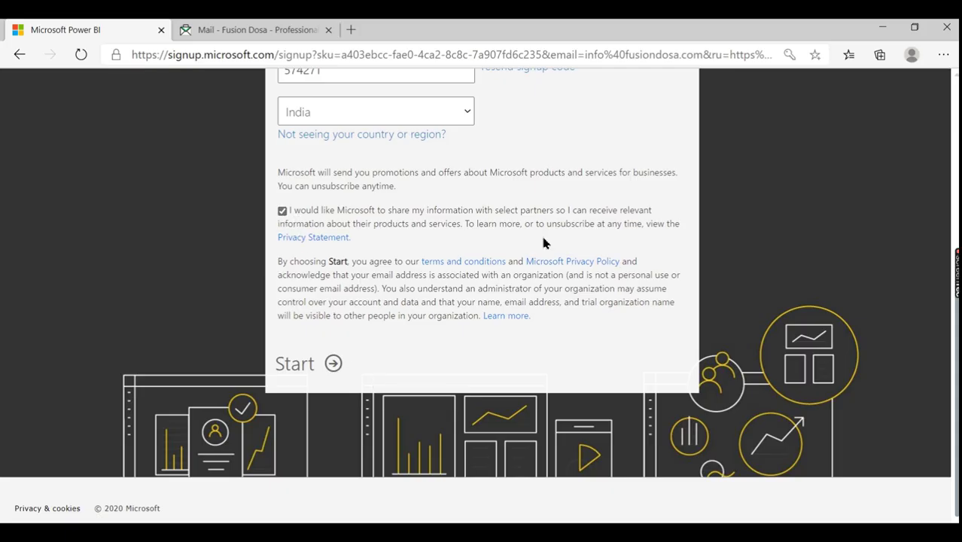
left_click(333, 364)
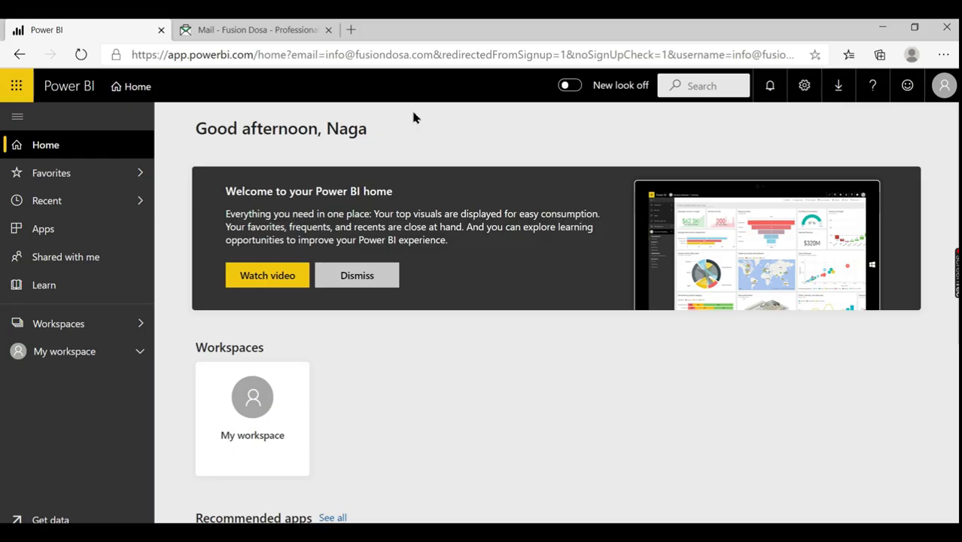
Step: Check that the expanded My workspace list is empty, collapse it, and minimize the browser
left_click(138, 355)
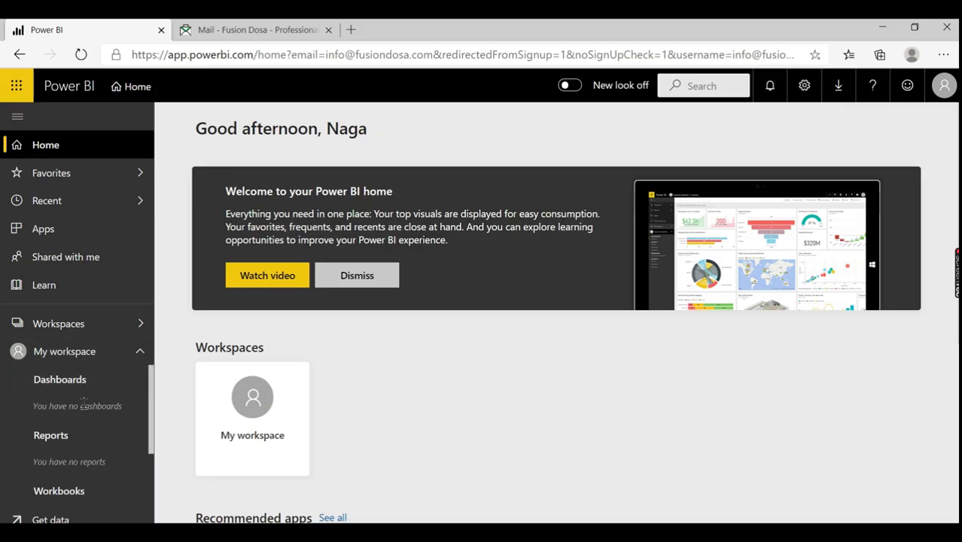
left_click_drag(151, 397, 146, 360)
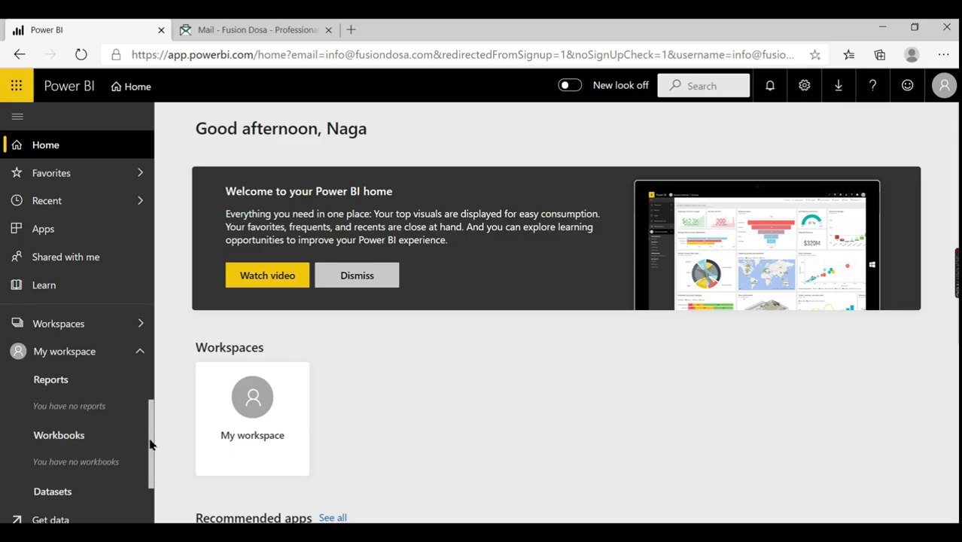
left_click(142, 354)
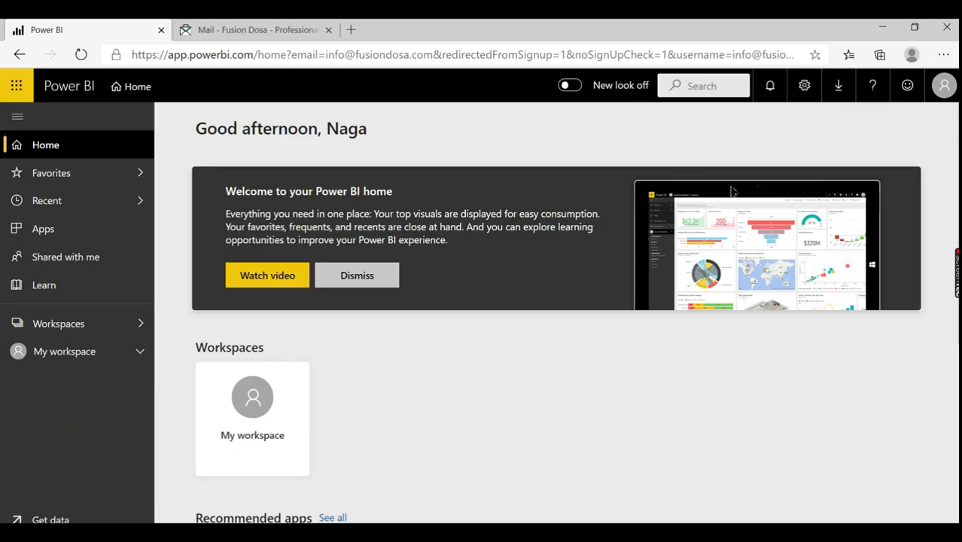
left_click(886, 29)
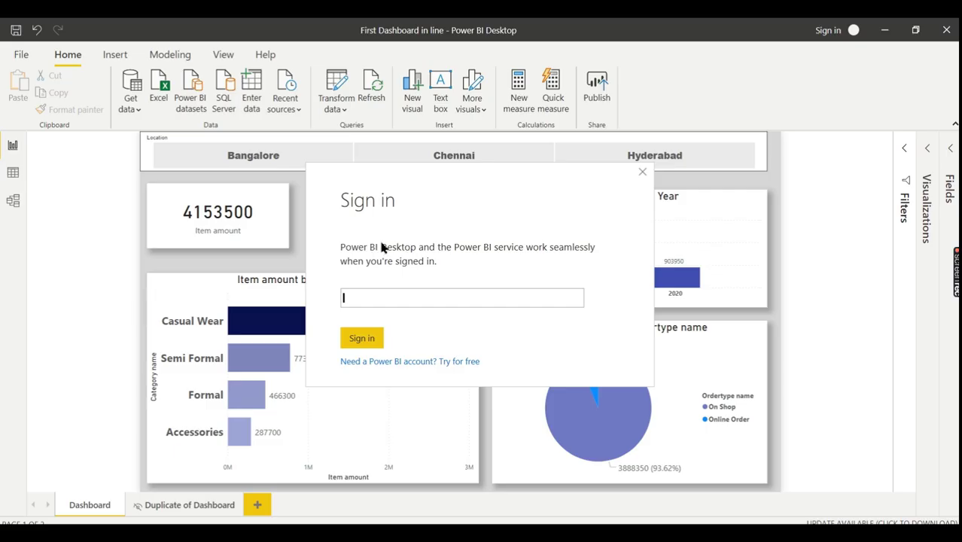
Step: Enter the new account's work email in Desktop's Sign in dialog and submit it
left_click(393, 305)
type("@")
type(".com")
left_click(362, 338)
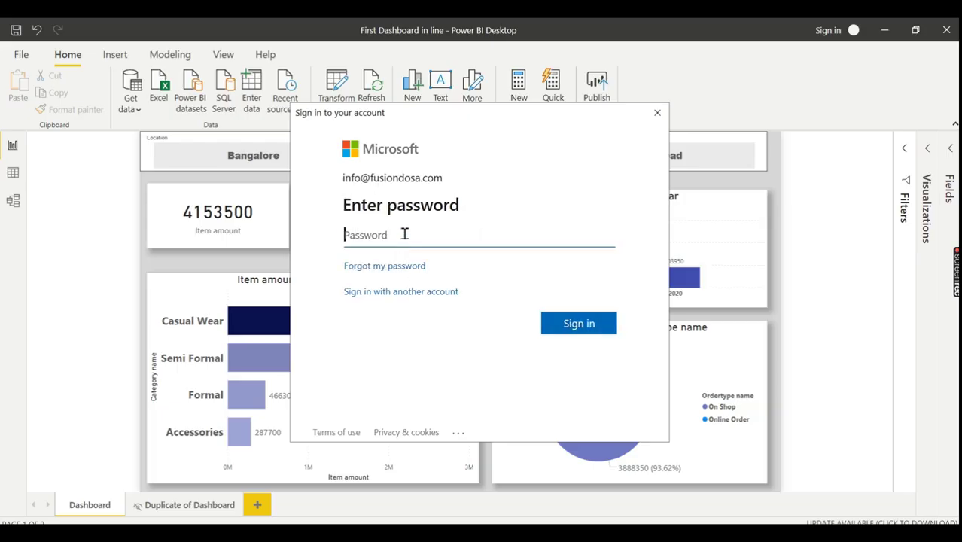
Step: Complete sign-in with the new account's password and return to Power BI Desktop
type("••••")
type("••••")
left_click(576, 330)
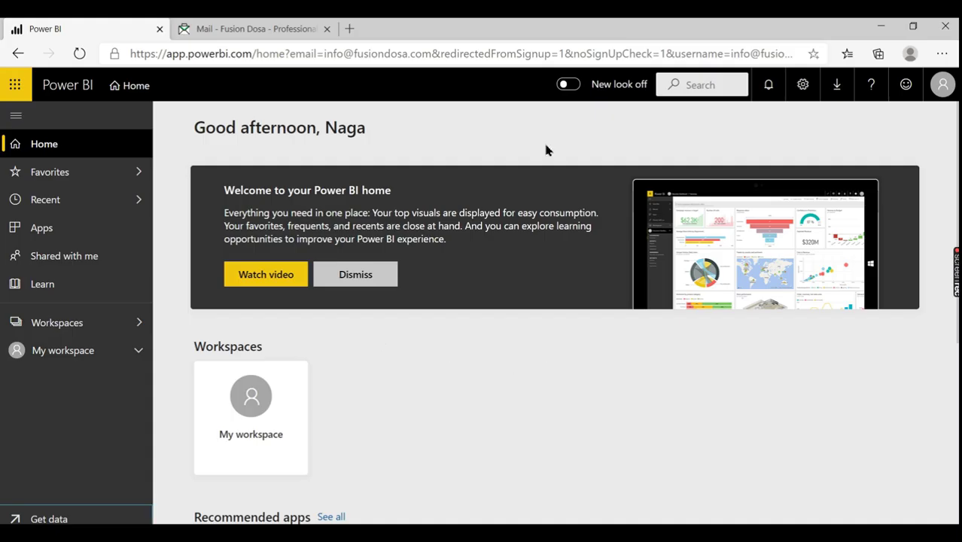
left_click(879, 28)
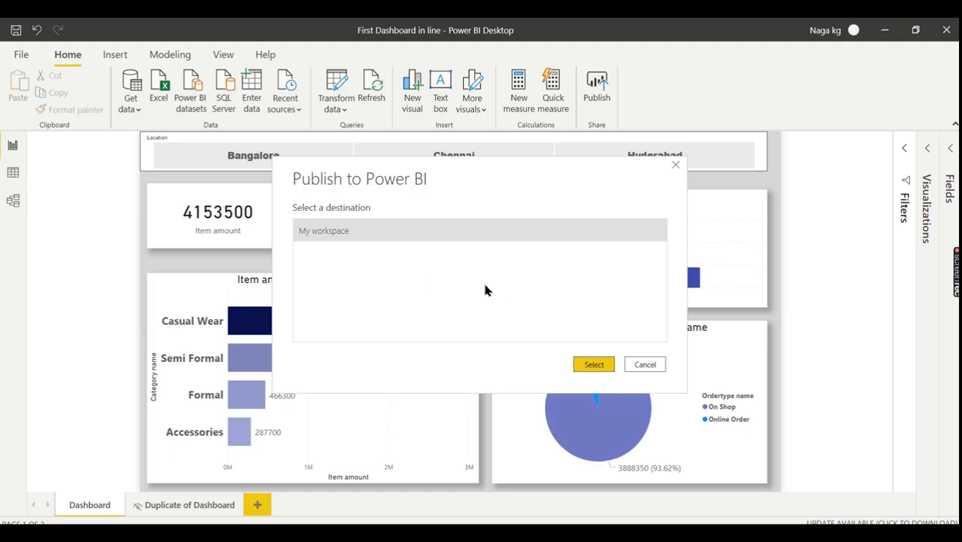
Step: Publish 'First Dashboard in line' to My workspace
left_click(599, 369)
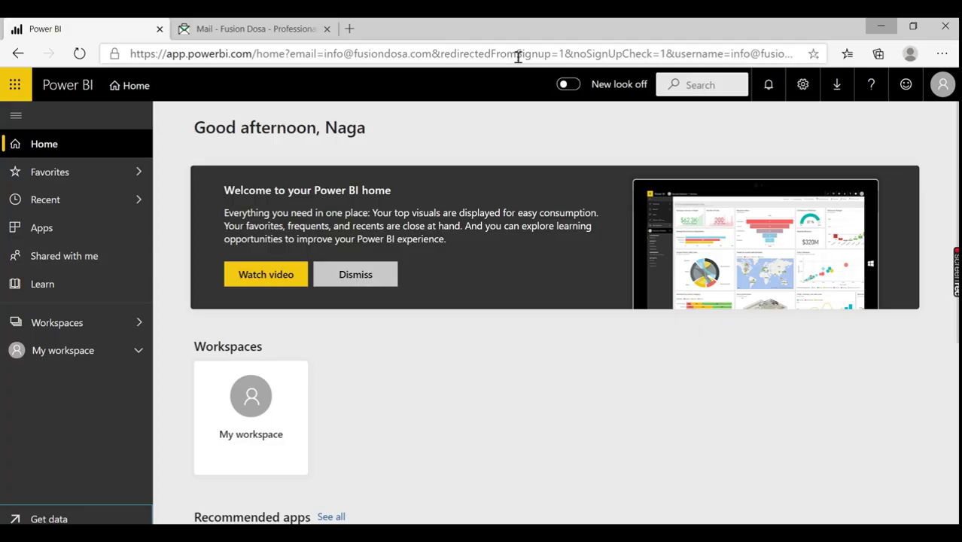
Step: Reload the Power BI home page and expand My workspace to show its reports
left_click(512, 54)
key("Return")
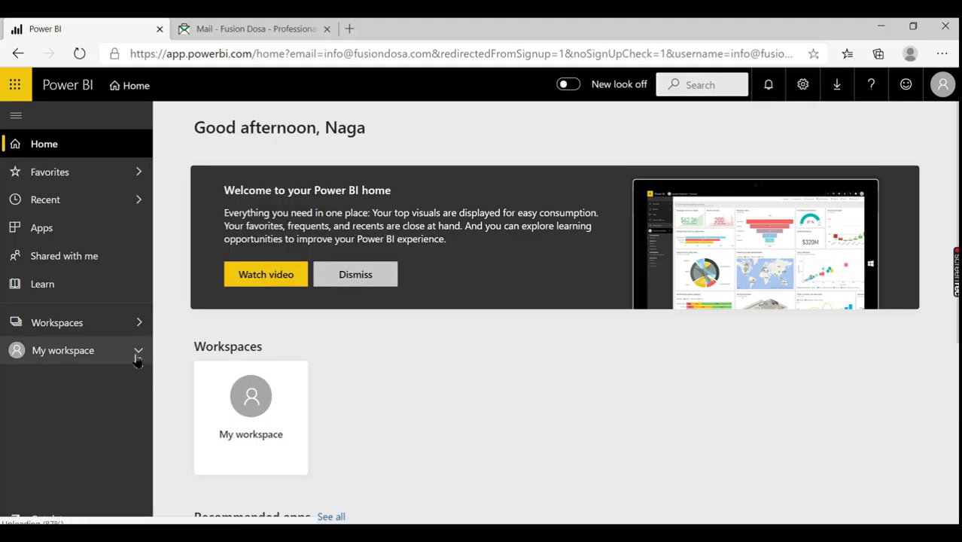
left_click(138, 350)
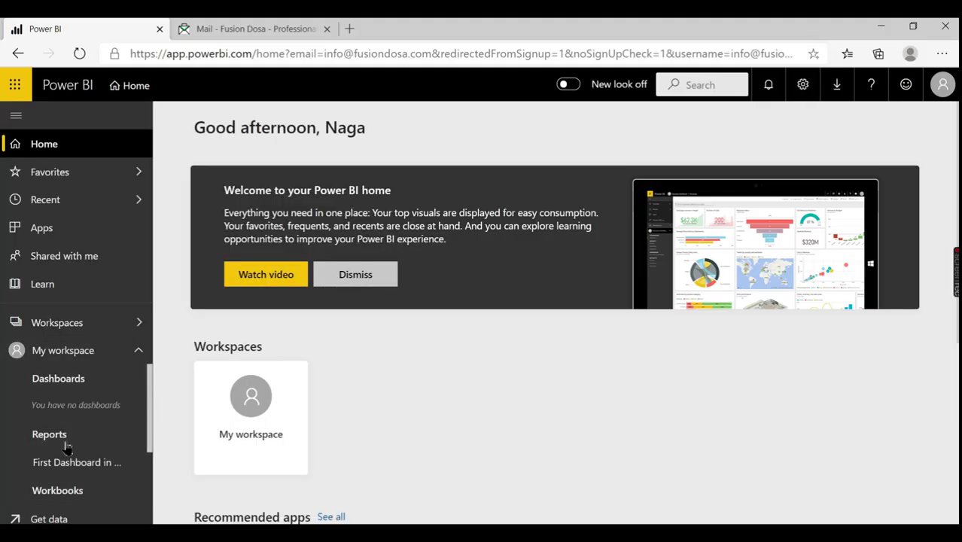
mouse_move(75, 462)
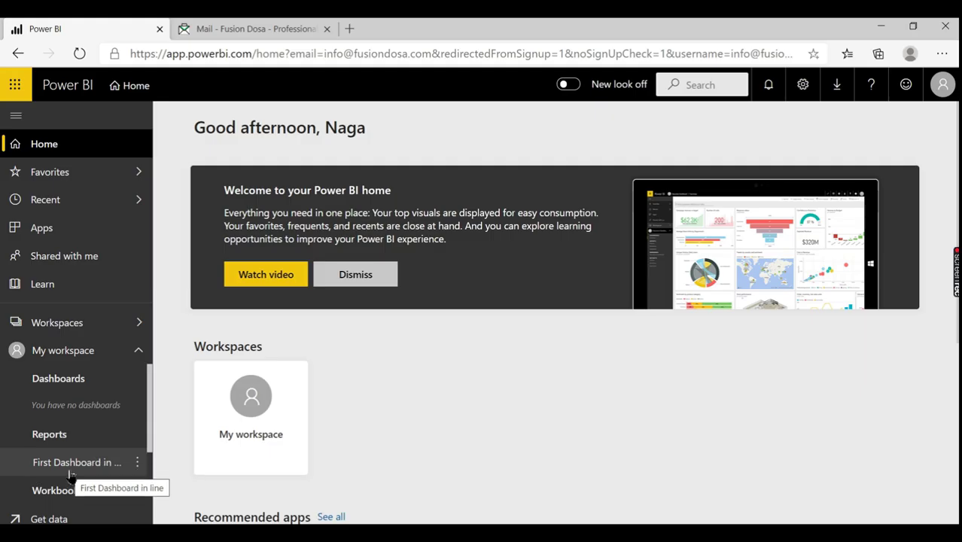
Step: Open the 'First Dashboard in line' report from My workspace and let it load
left_click(75, 462)
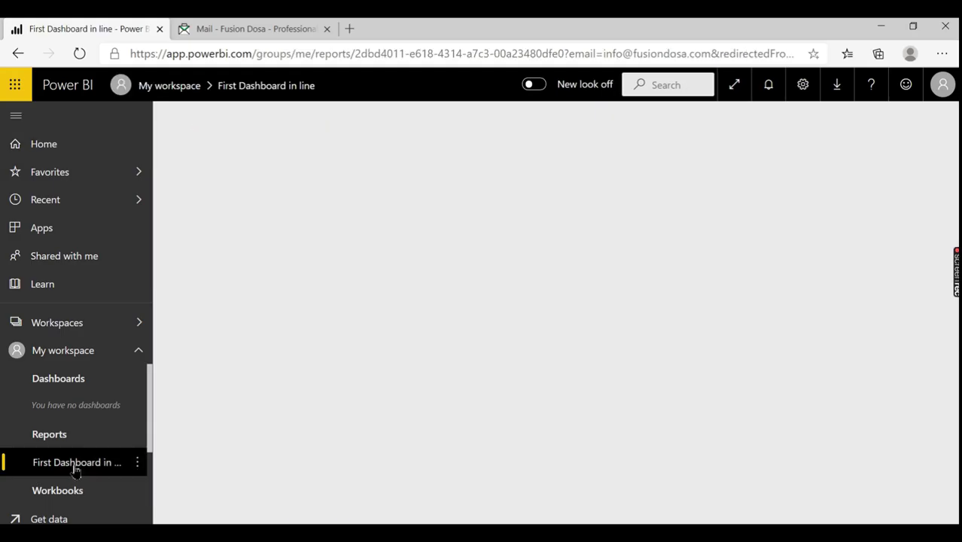